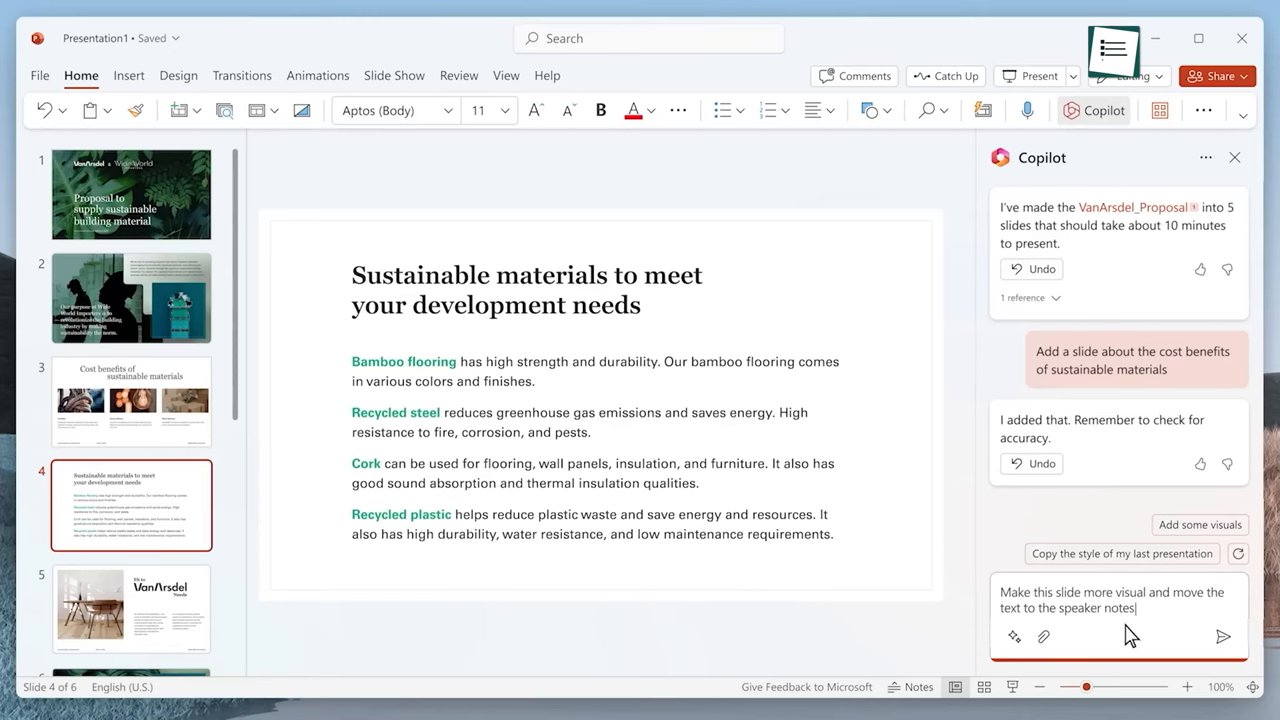
# Send the request to make the slide more visual, then the Proseware sales growth breakdown request
pyautogui.click(1226, 639)
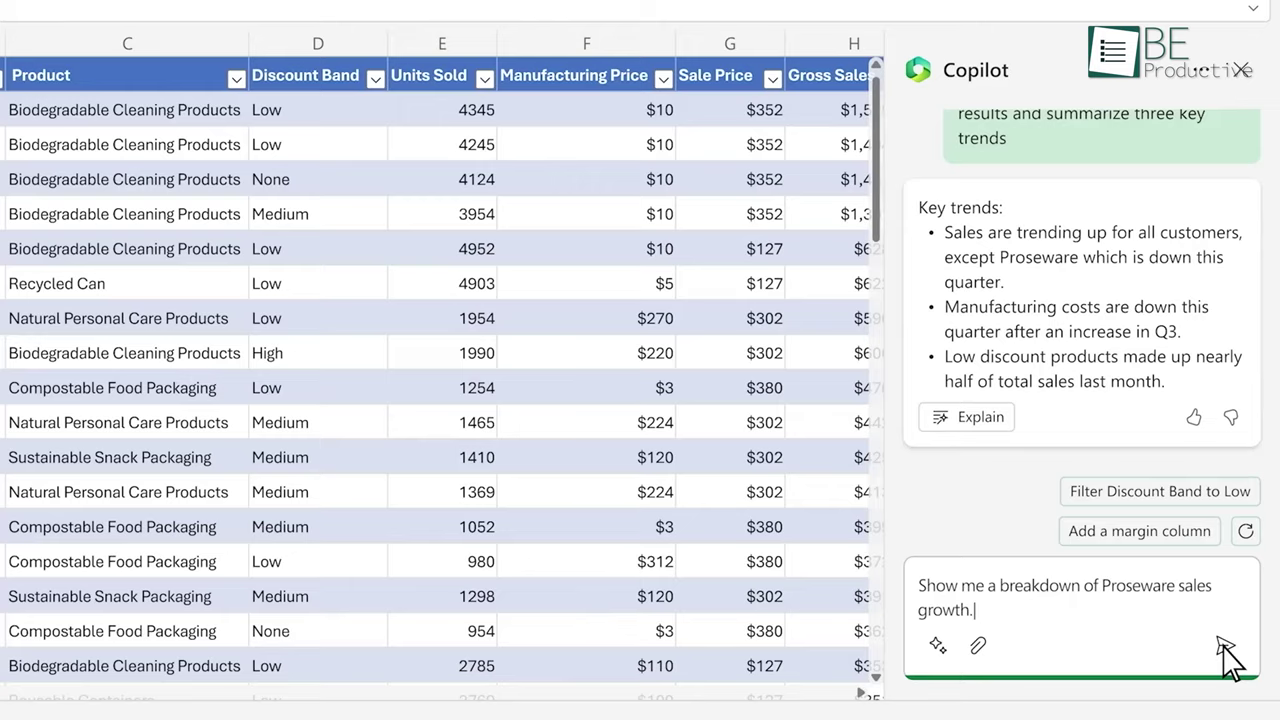
pyautogui.click(1226, 645)
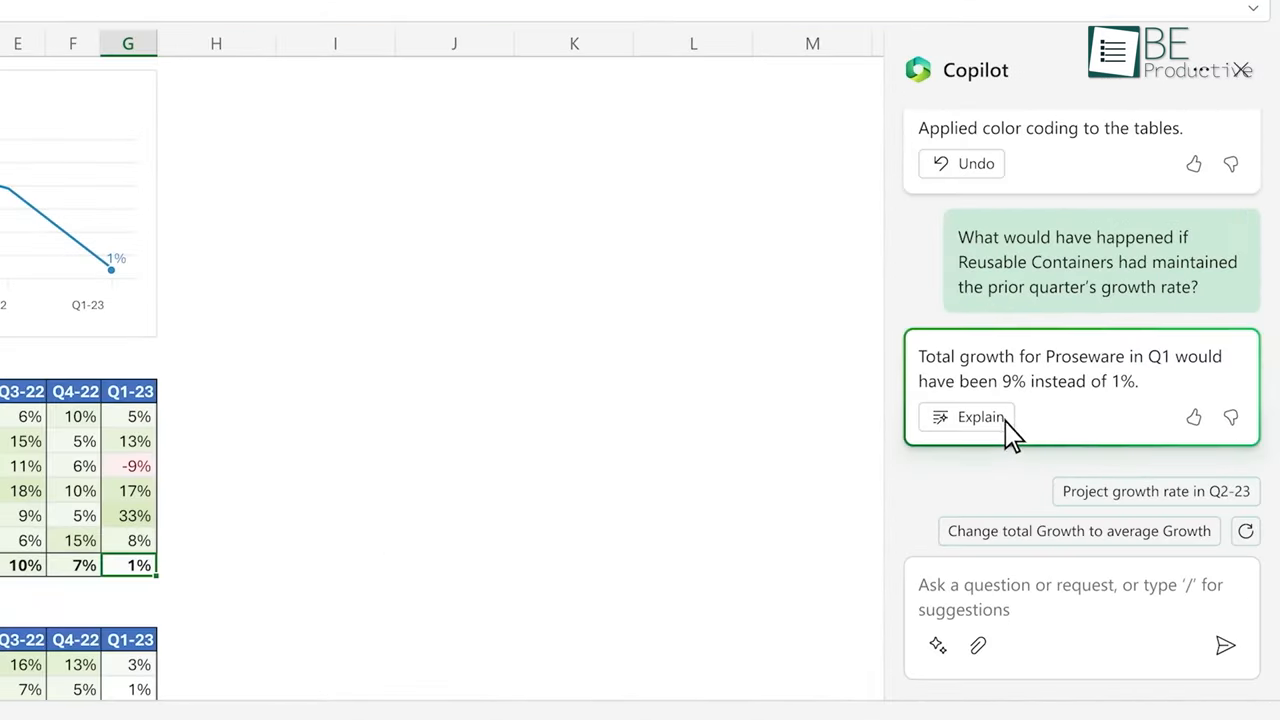
# Create the Reusable Containers growth model, keep it in the sheet and have Copilot explain it
pyautogui.click(1005, 420)
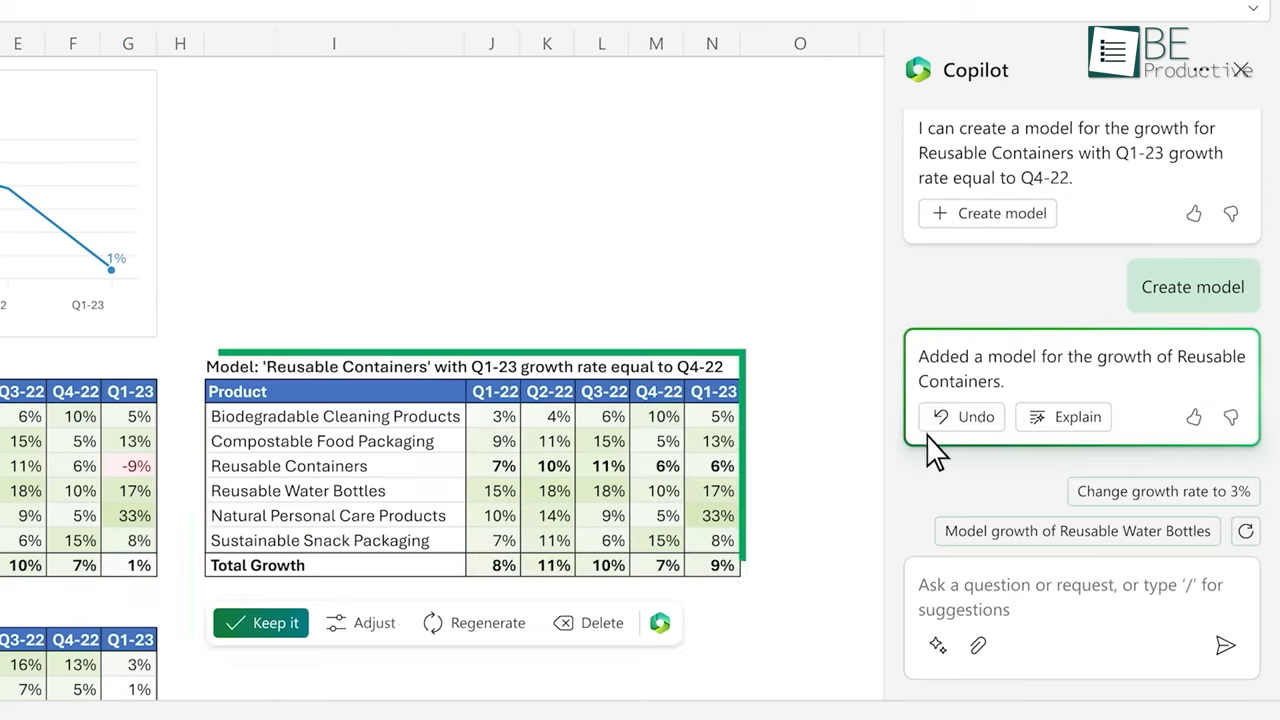
pyautogui.click(275, 622)
pyautogui.click(1064, 416)
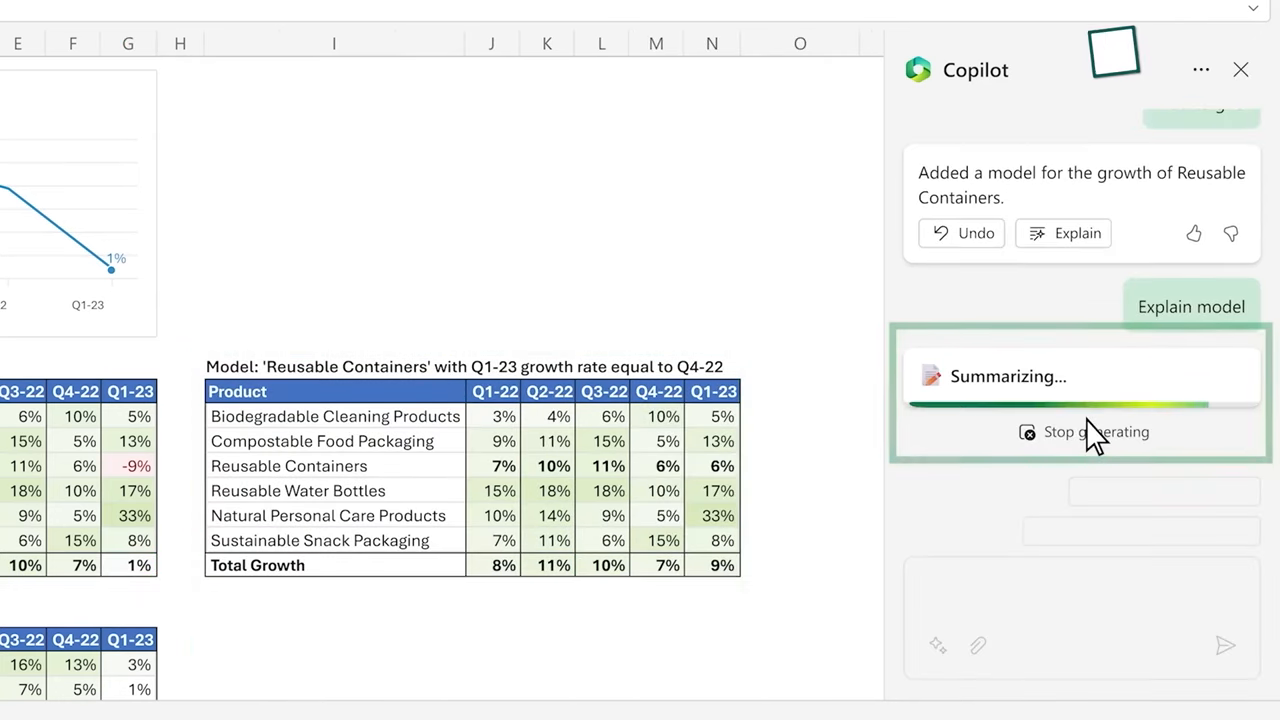
# Ask about the impact on sales trends and add the projected trend chart to the grid
pyautogui.click(1165, 600)
pyautogui.write('Show me the impact this would have had on the growth sales trends for Proseware')
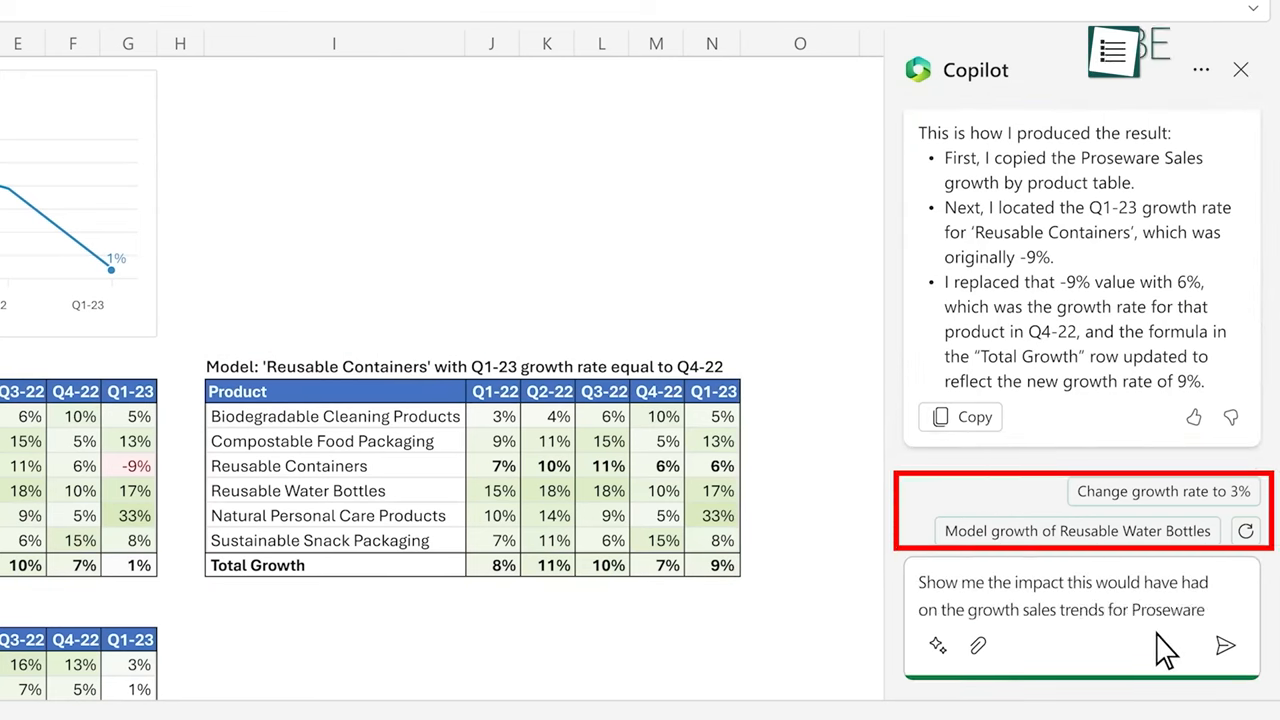
pyautogui.press('Return')
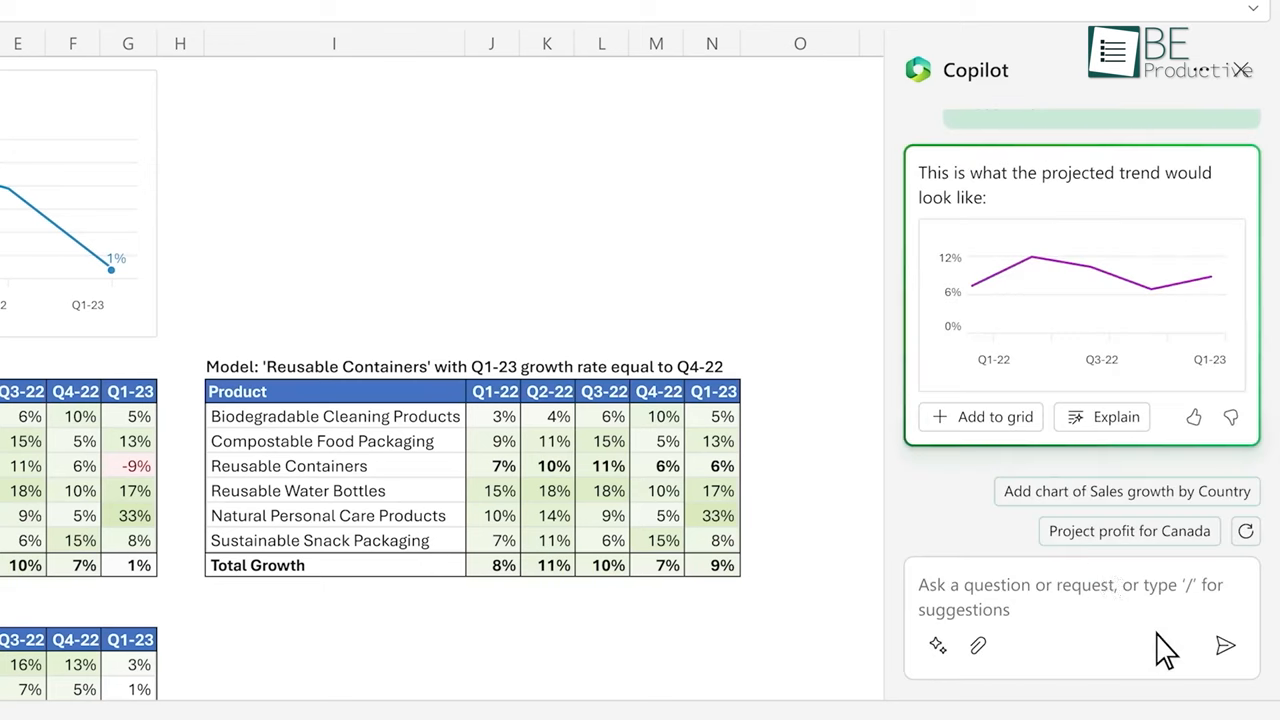
pyautogui.click(995, 417)
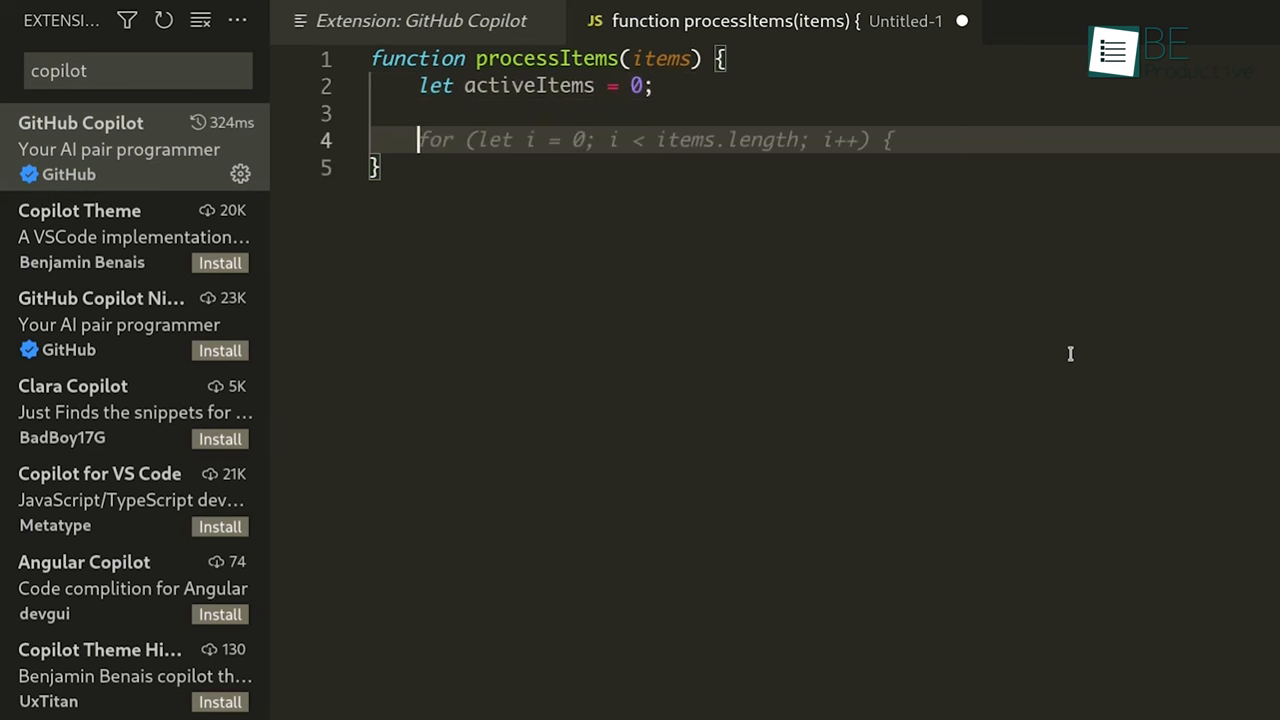
# Accept the suggested loop body with the if block counting active items
pyautogui.press('Return')
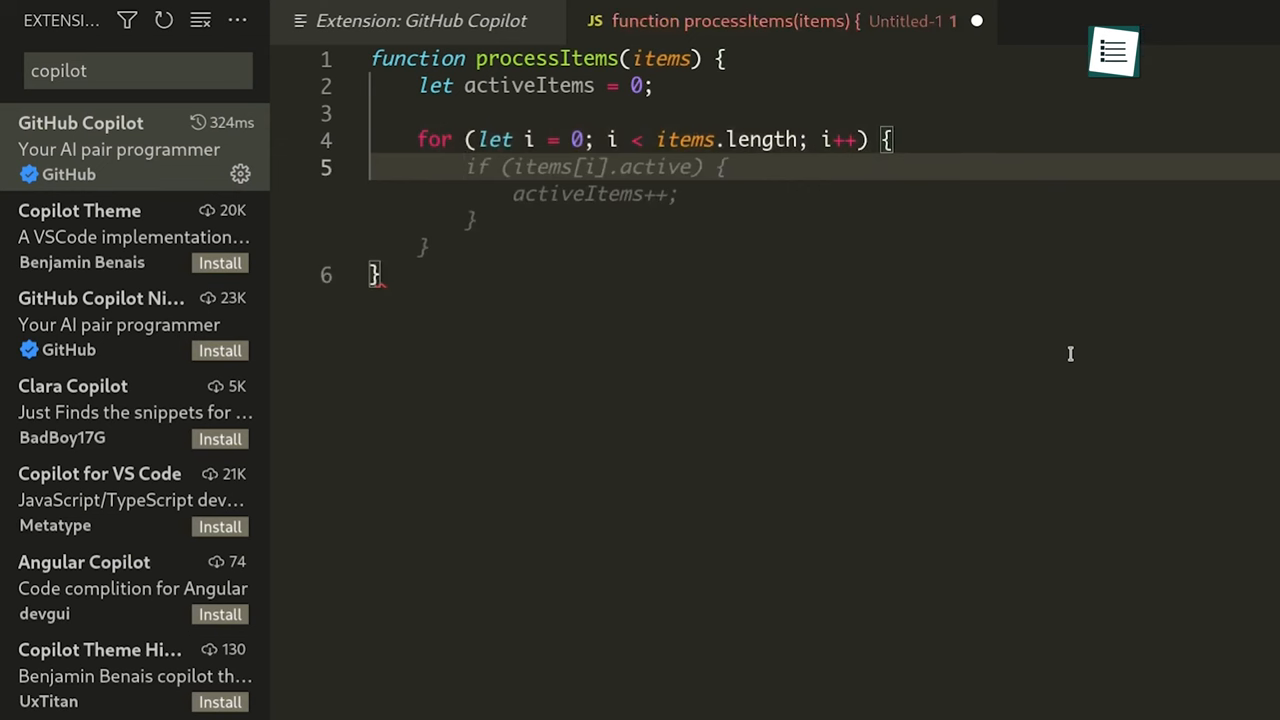
pyautogui.press('Tab')
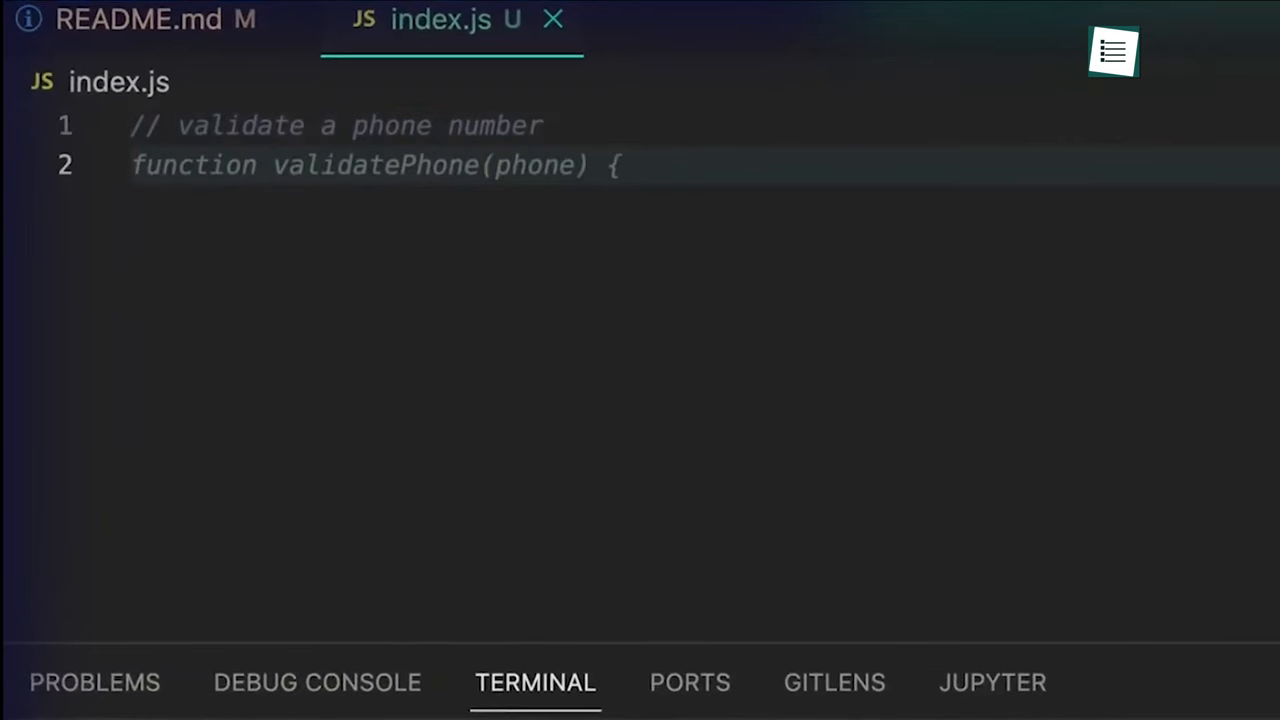
# Accept Copilot's validatePhone function with its phone number regex and return statement
pyautogui.press('Tab')
pyautogui.press('Return')
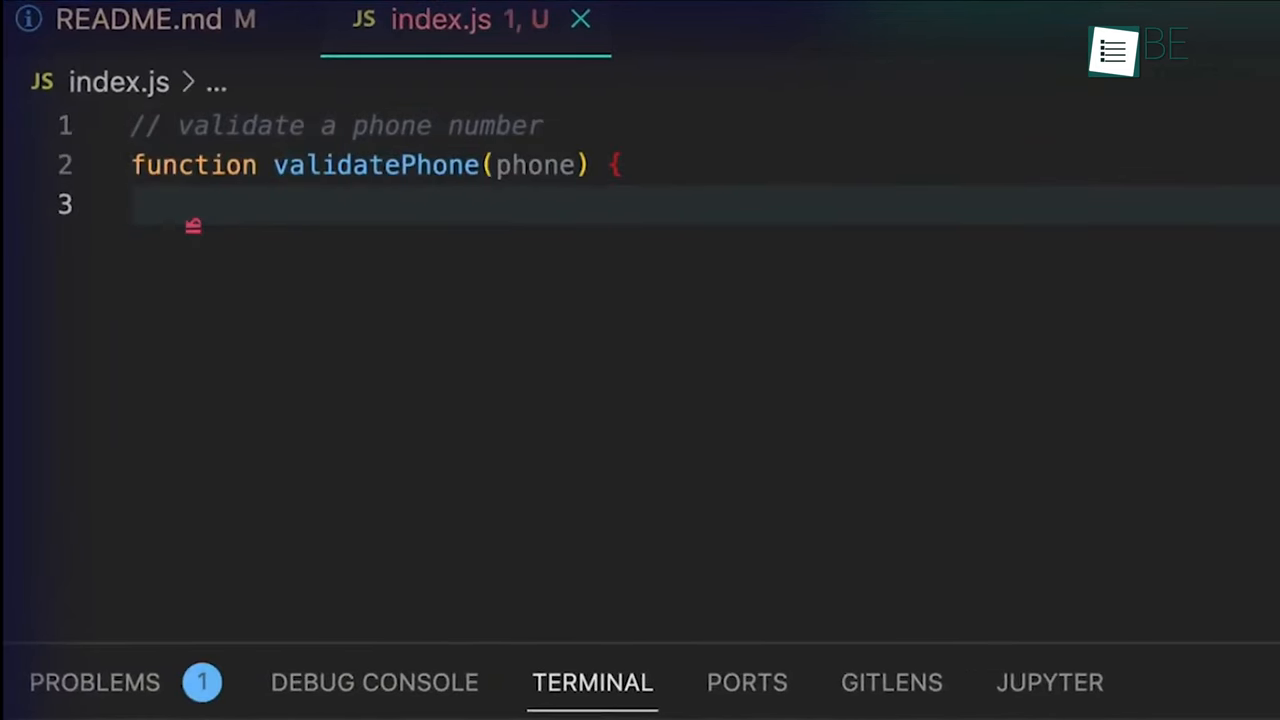
pyautogui.write('let pattern =')
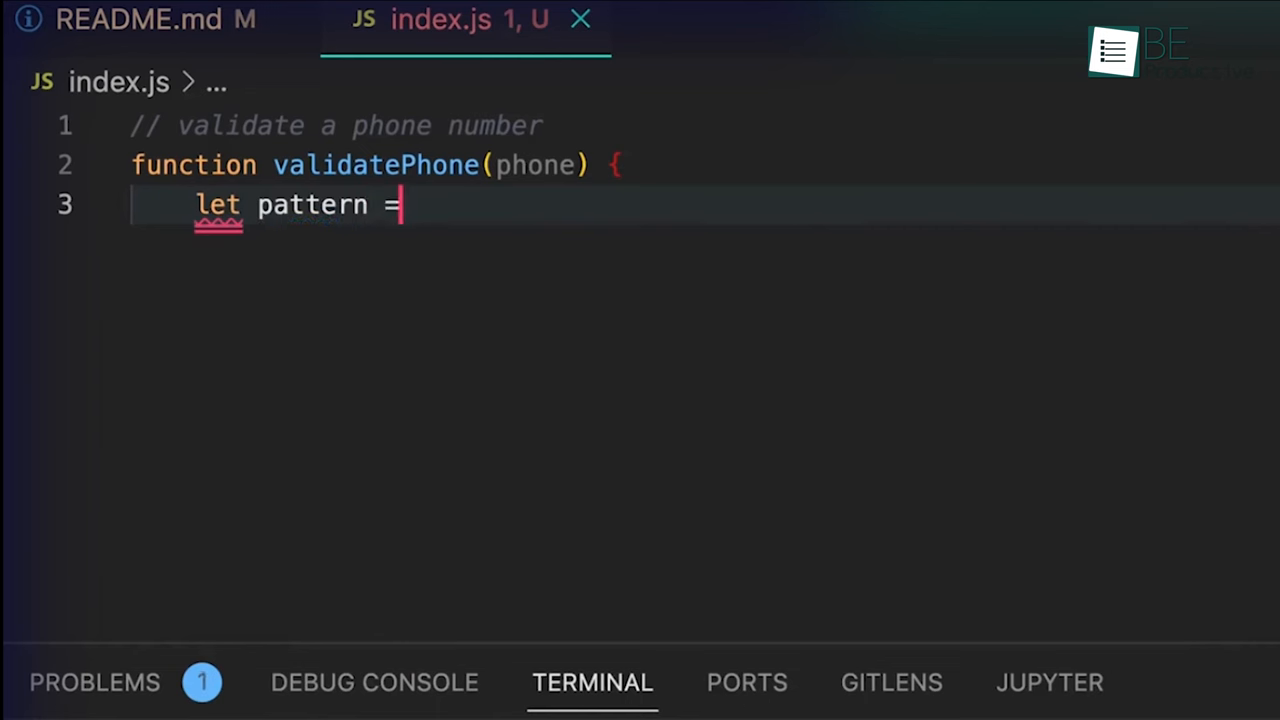
pyautogui.press('Tab')
pyautogui.press('Return')
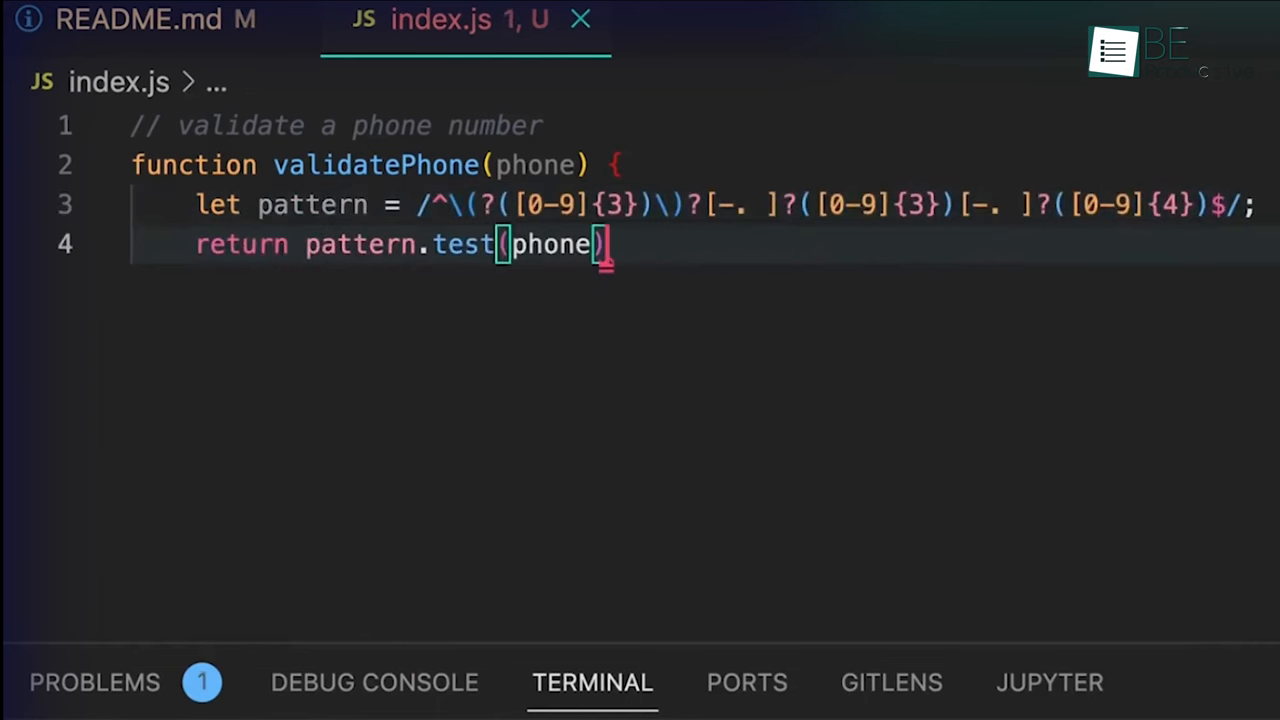
pyautogui.press('Return')
pyautogui.write('}')
pyautogui.press('Return')
pyautogui.press('Return')
pyautogui.write('console.log')
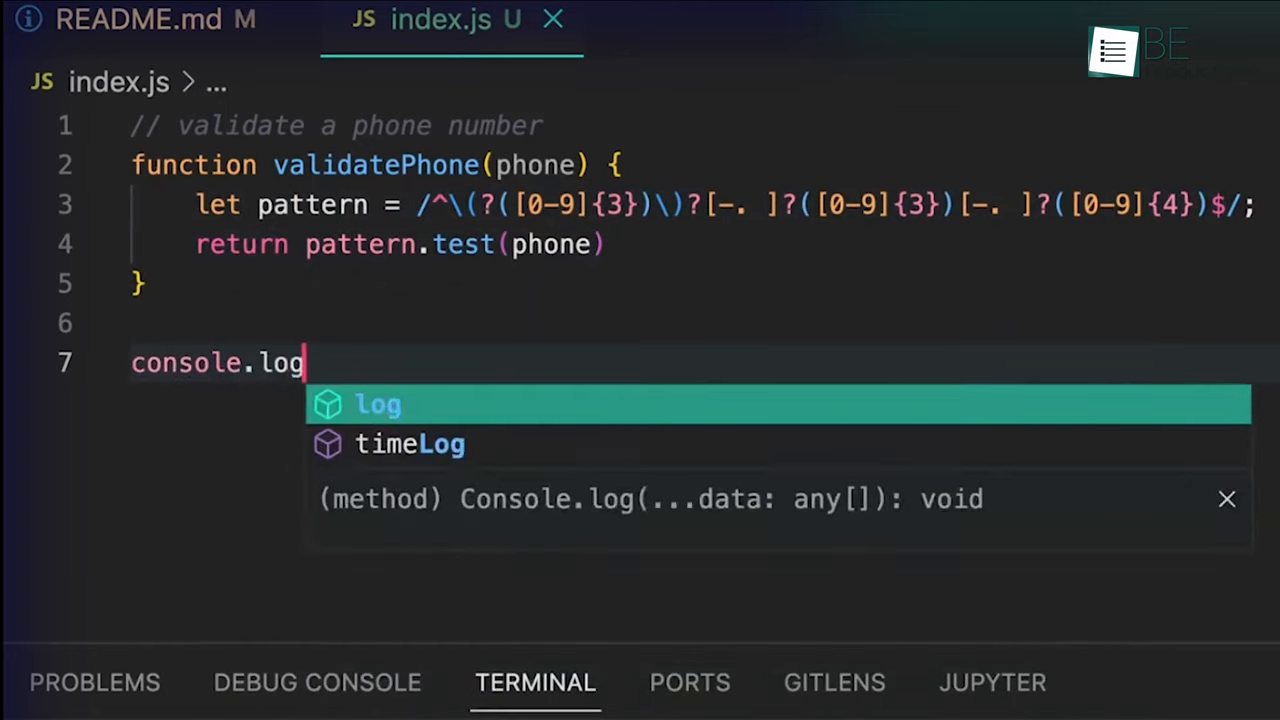
pyautogui.write('(')
# Add the console.log test call with a sample number and expand Language Translation
pyautogui.press('Tab')
pyautogui.press('Escape')
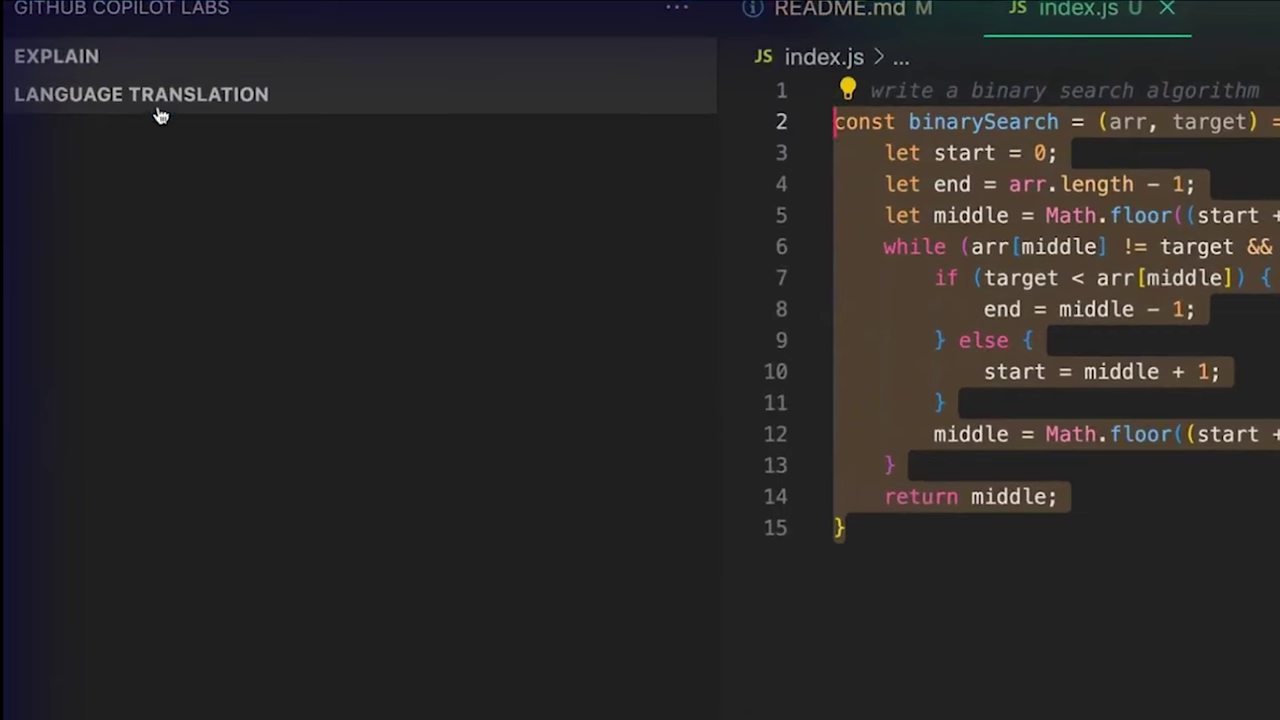
pyautogui.click(160, 113)
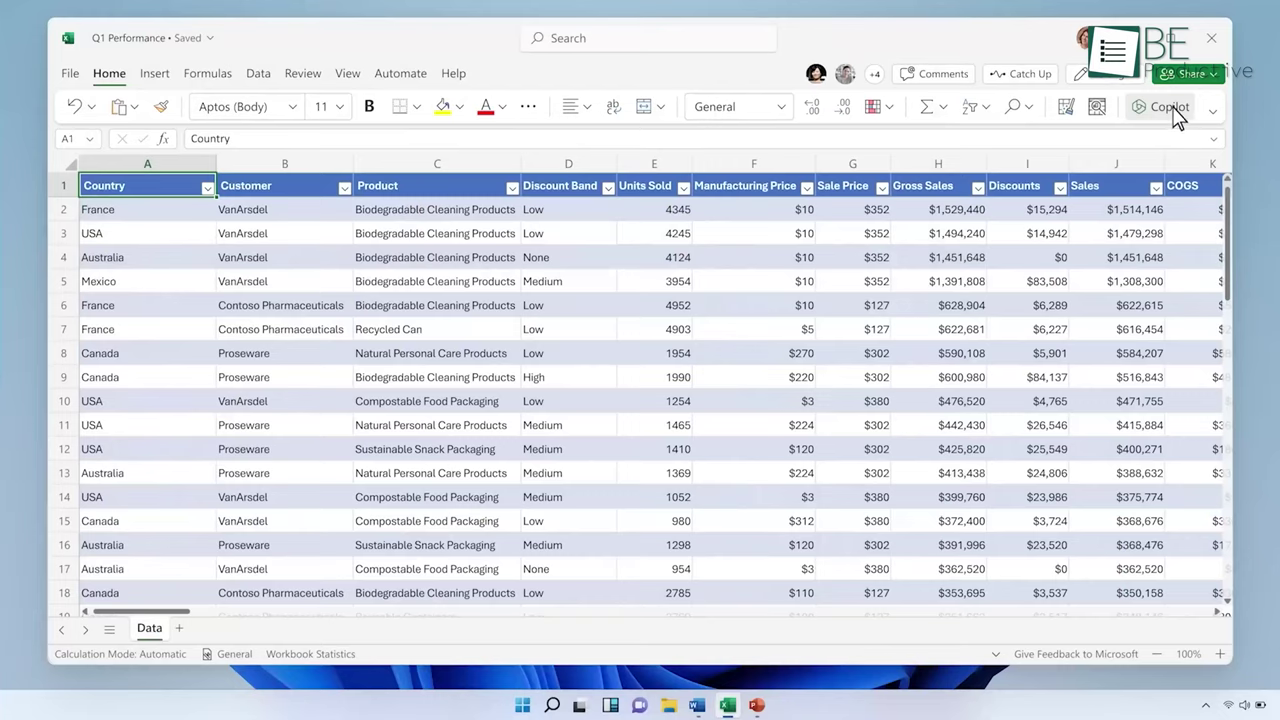
# Send the quarterly business analysis request and apply the suggested colour coding to the growth tables
pyautogui.click(1170, 107)
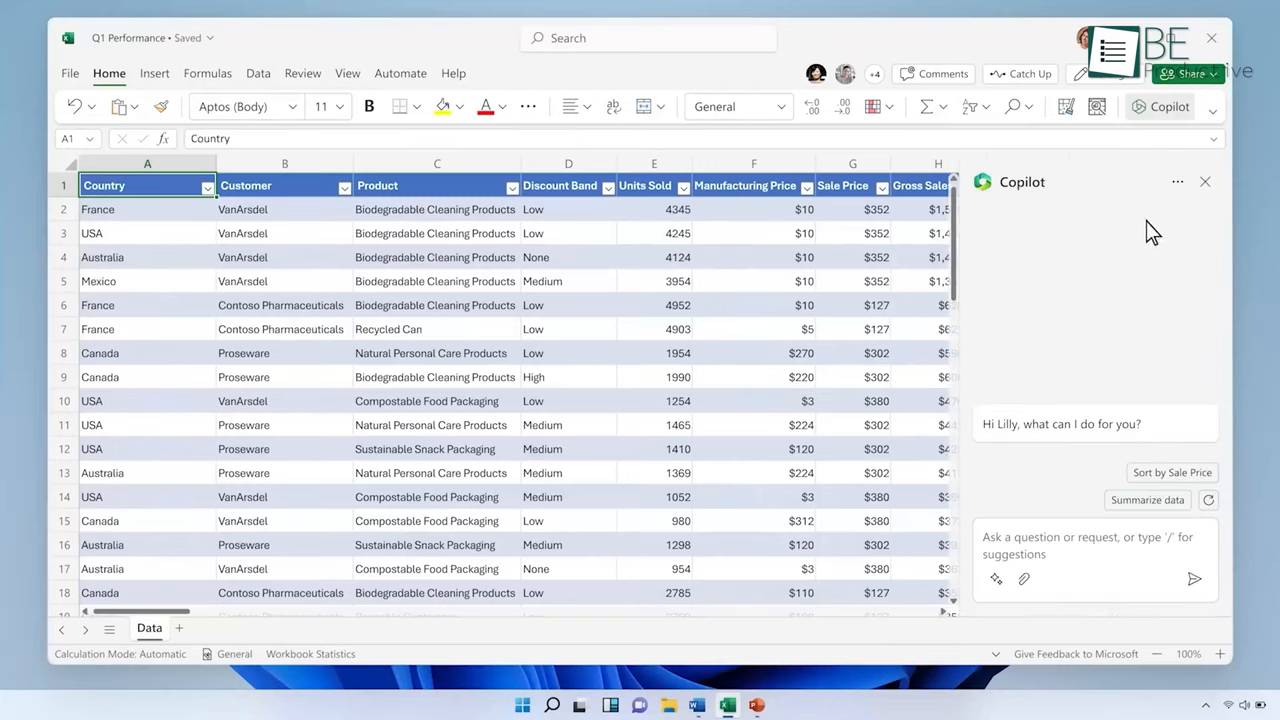
pyautogui.click(1060, 540)
pyautogui.write('Analyze this quarter’s business resu')
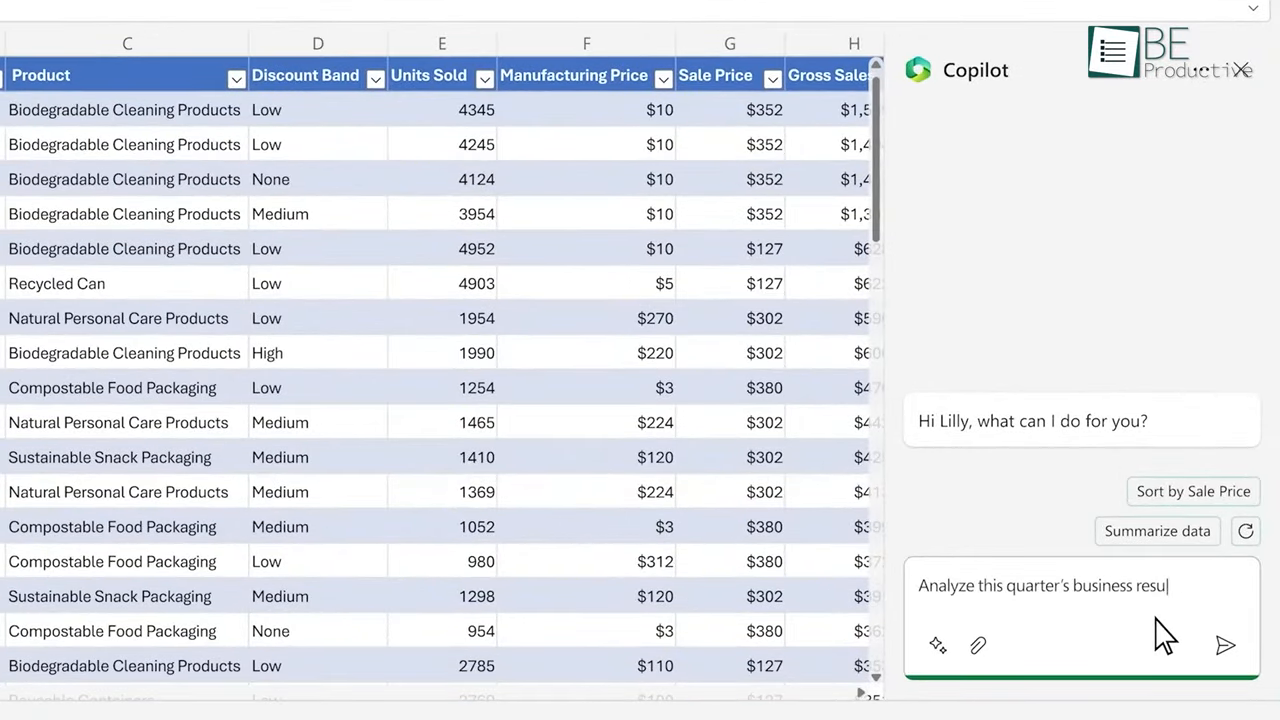
pyautogui.write('lts and summarize three key trends')
pyautogui.click(1225, 645)
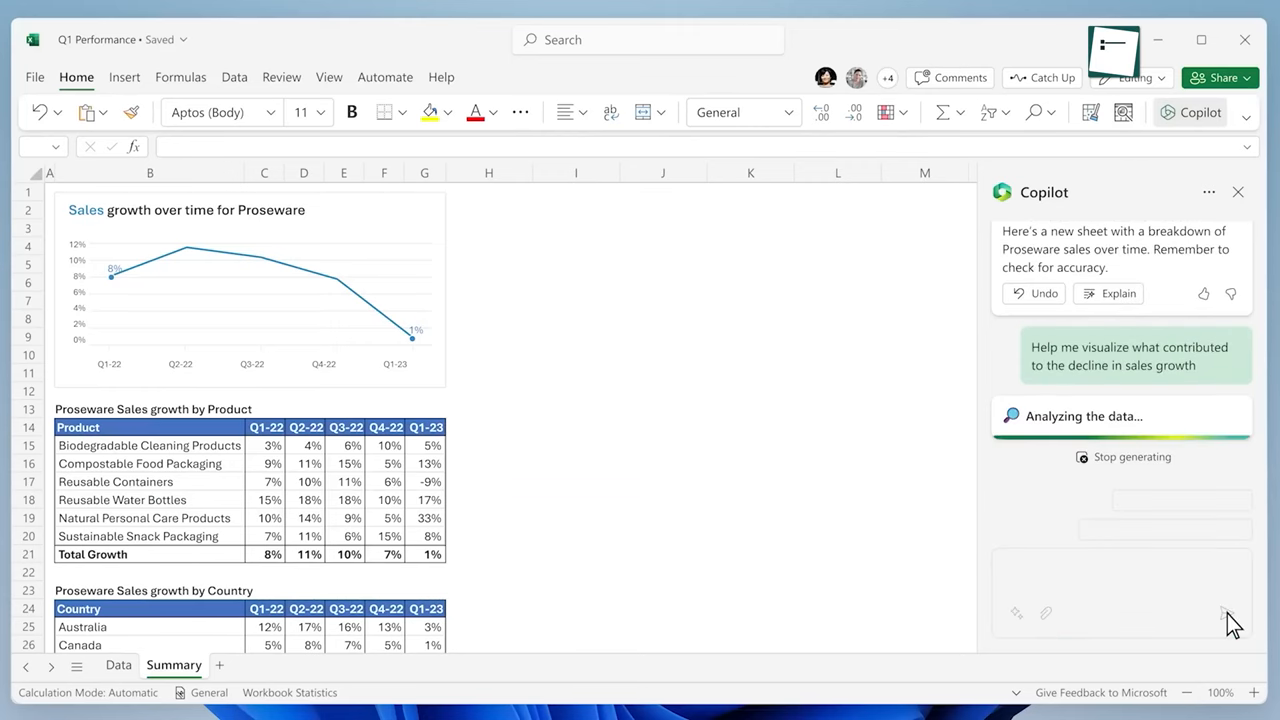
pyautogui.click(1025, 450)
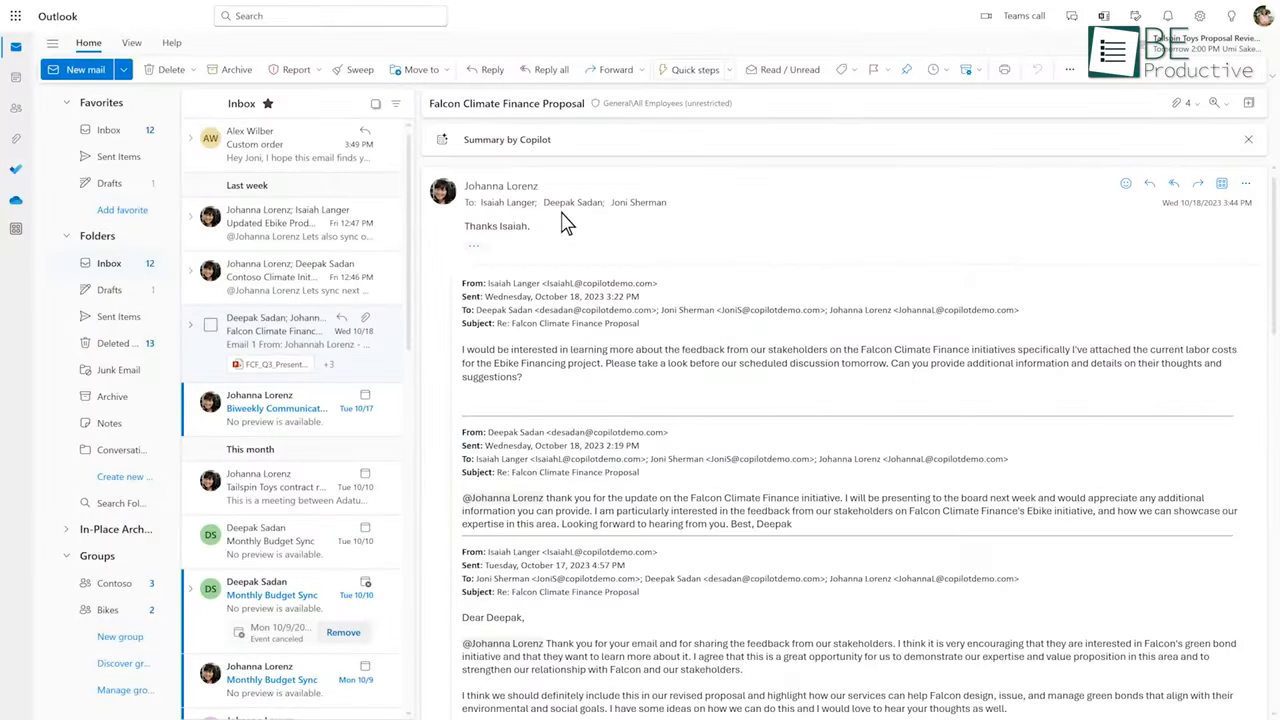
pyautogui.scroll(-5, 565, 222)
pyautogui.scroll(-5, 565, 222)
pyautogui.scroll(-5, 565, 222)
pyautogui.scroll(-5, 565, 222)
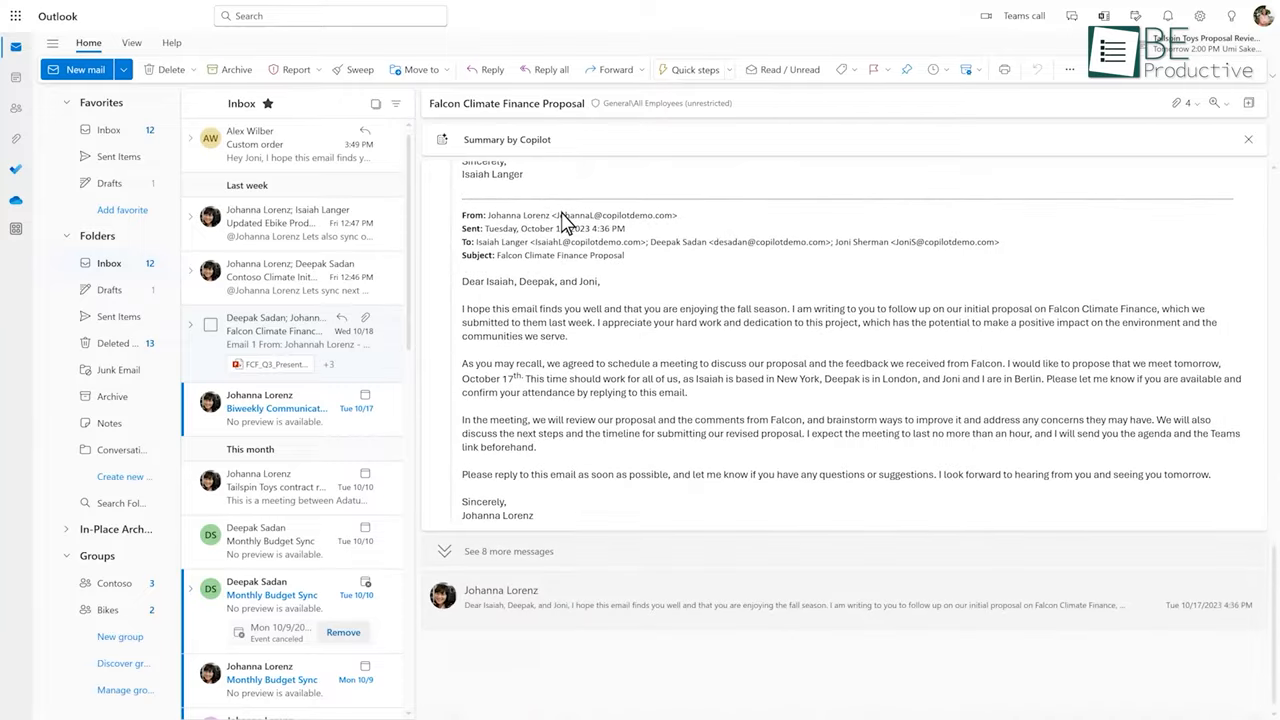
pyautogui.scroll(5, 565, 222)
pyautogui.scroll(5, 565, 222)
pyautogui.scroll(5, 565, 222)
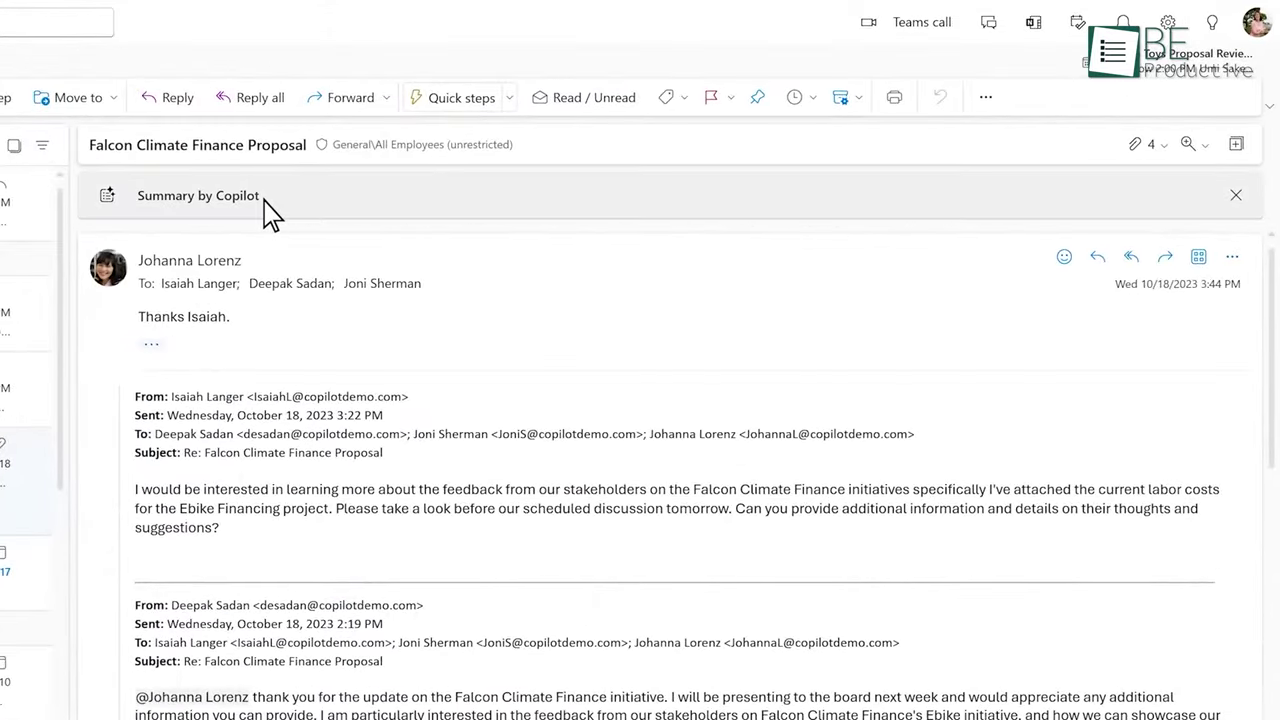
# Request a Copilot summary of the Falcon Climate Finance Proposal thread
pyautogui.click(272, 212)
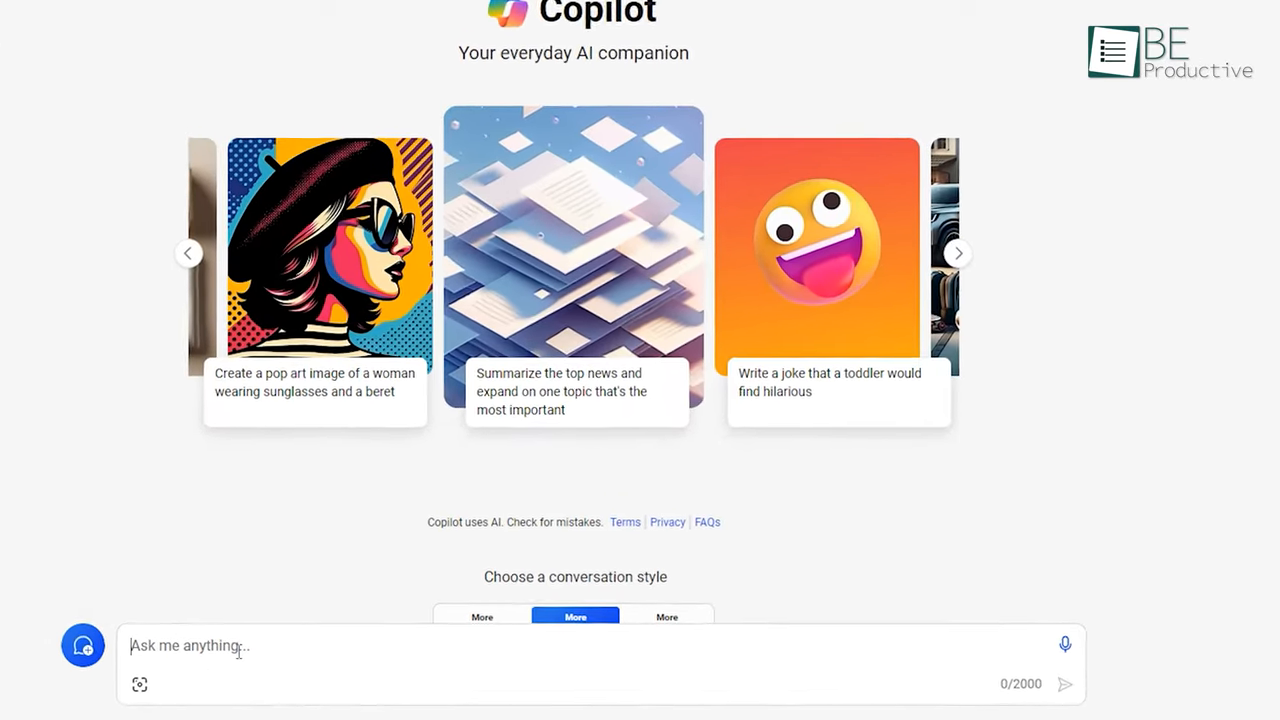
pyautogui.write('Summarize todays stock market')
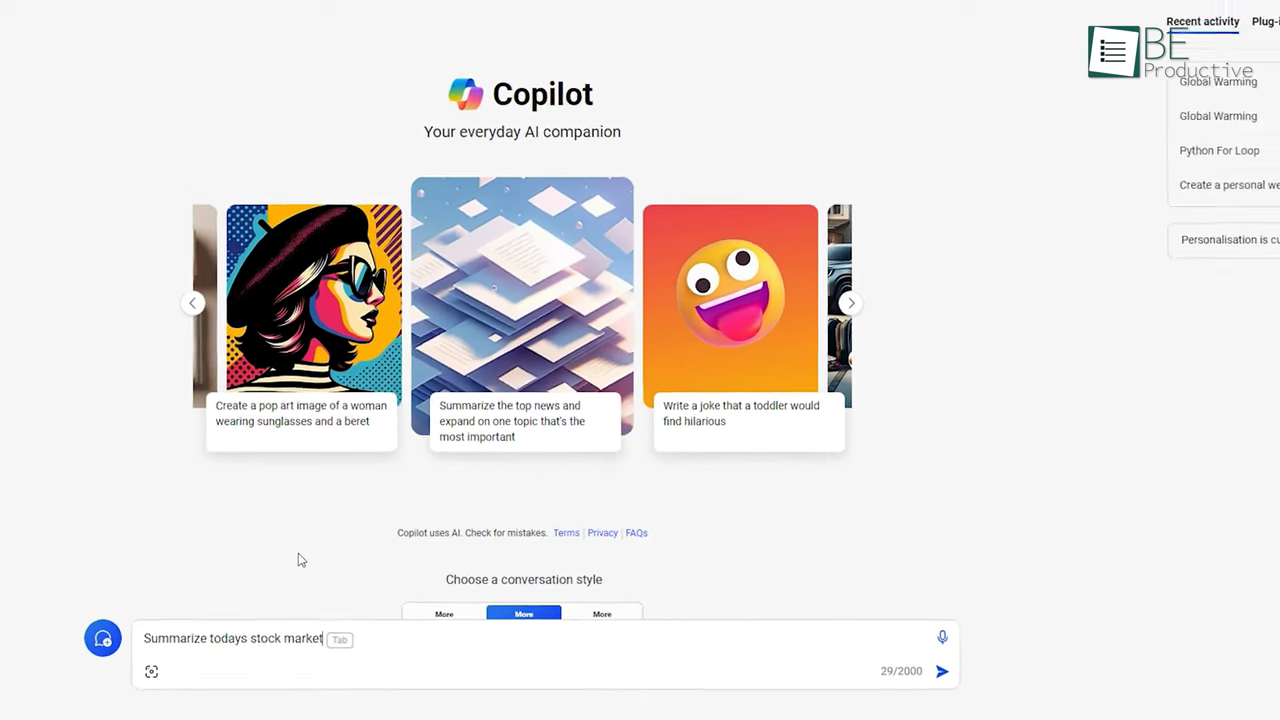
# Send 'Summarize todays stock market' to Copilot
pyautogui.press('Return')
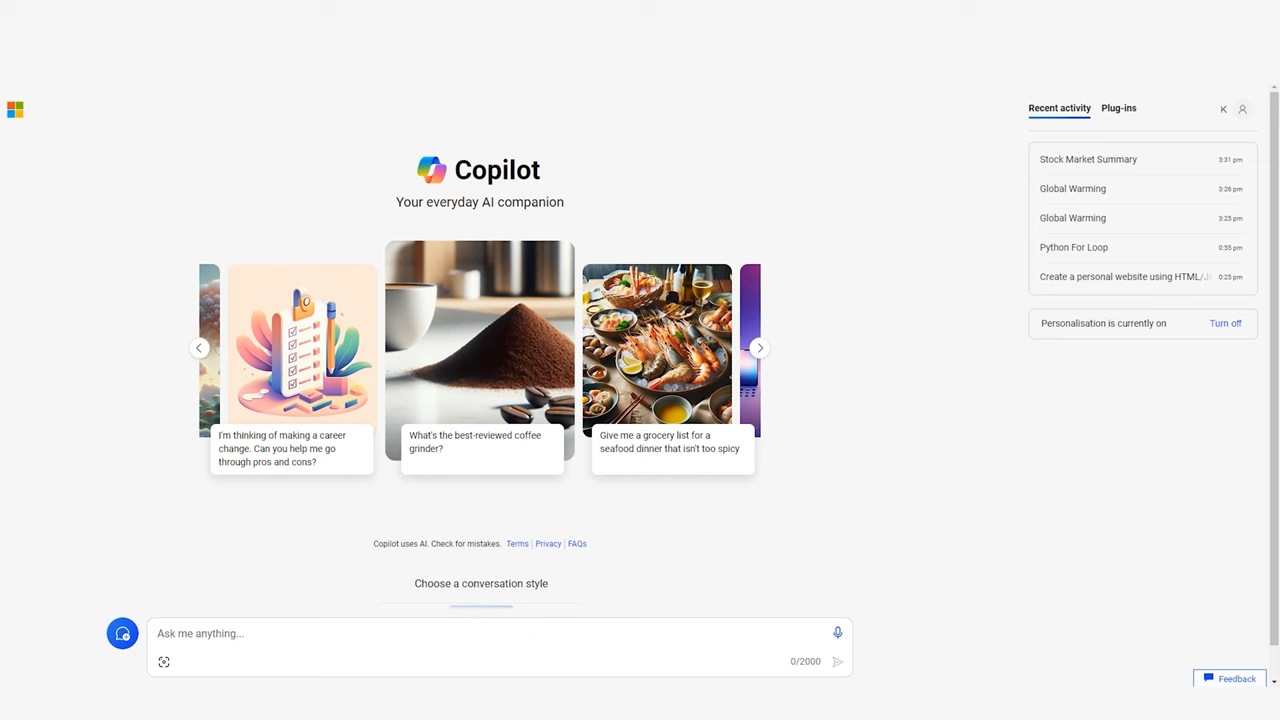
# Browse the suggestion carousel to the pizza crust instructions card
pyautogui.click(762, 349)
pyautogui.click(762, 349)
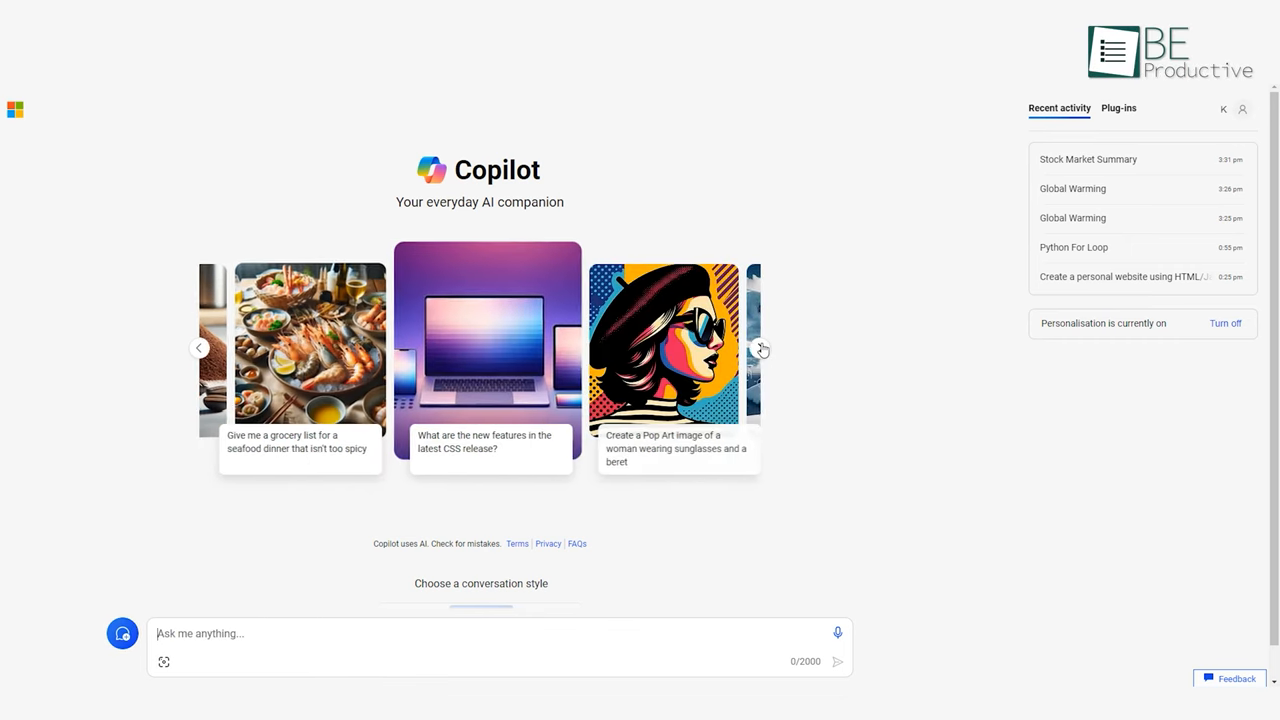
pyautogui.click(762, 349)
pyautogui.click(762, 349)
pyautogui.click(762, 349)
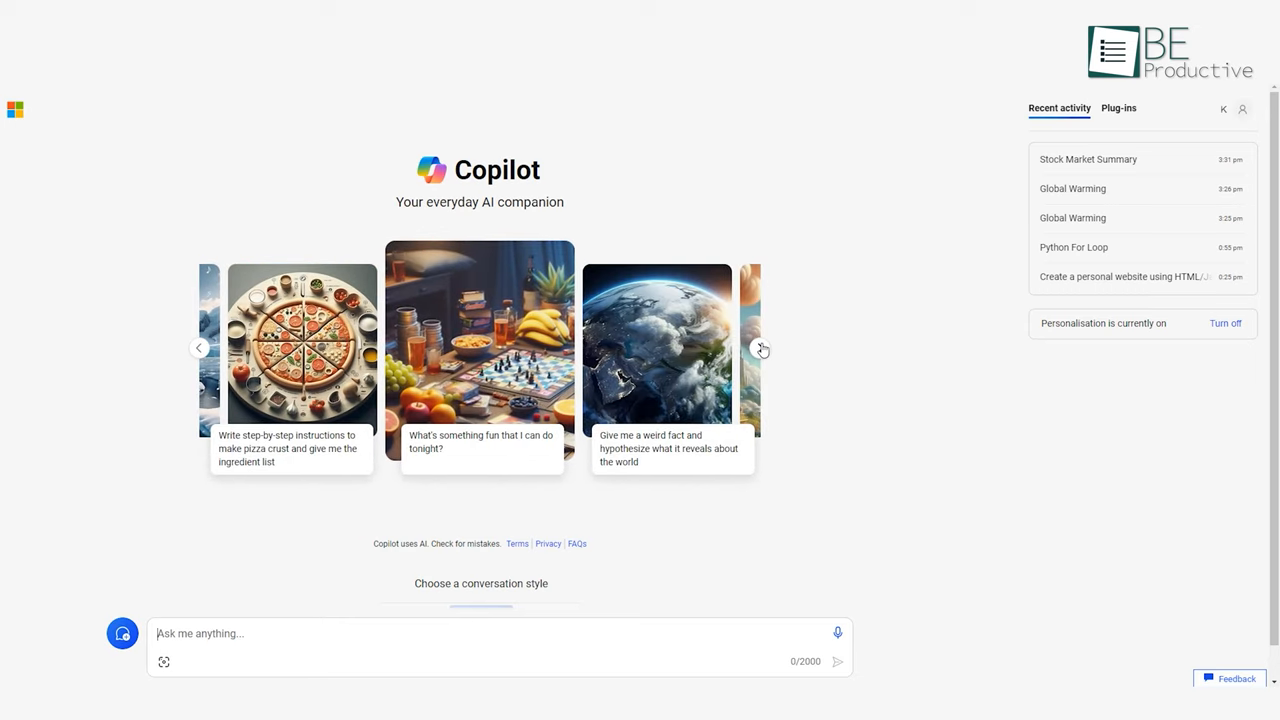
pyautogui.click(762, 349)
pyautogui.click(762, 349)
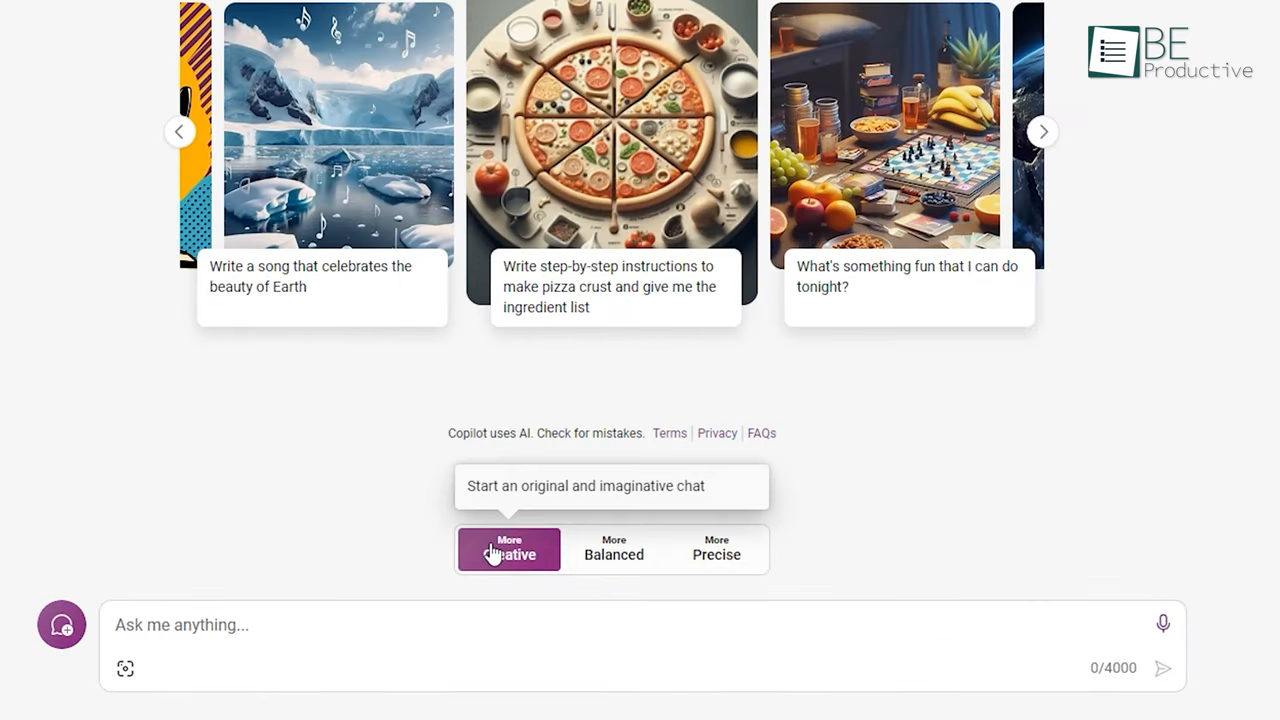
# Switch the conversation style to More Balanced, then More Precise
pyautogui.click(600, 552)
pyautogui.click(718, 556)
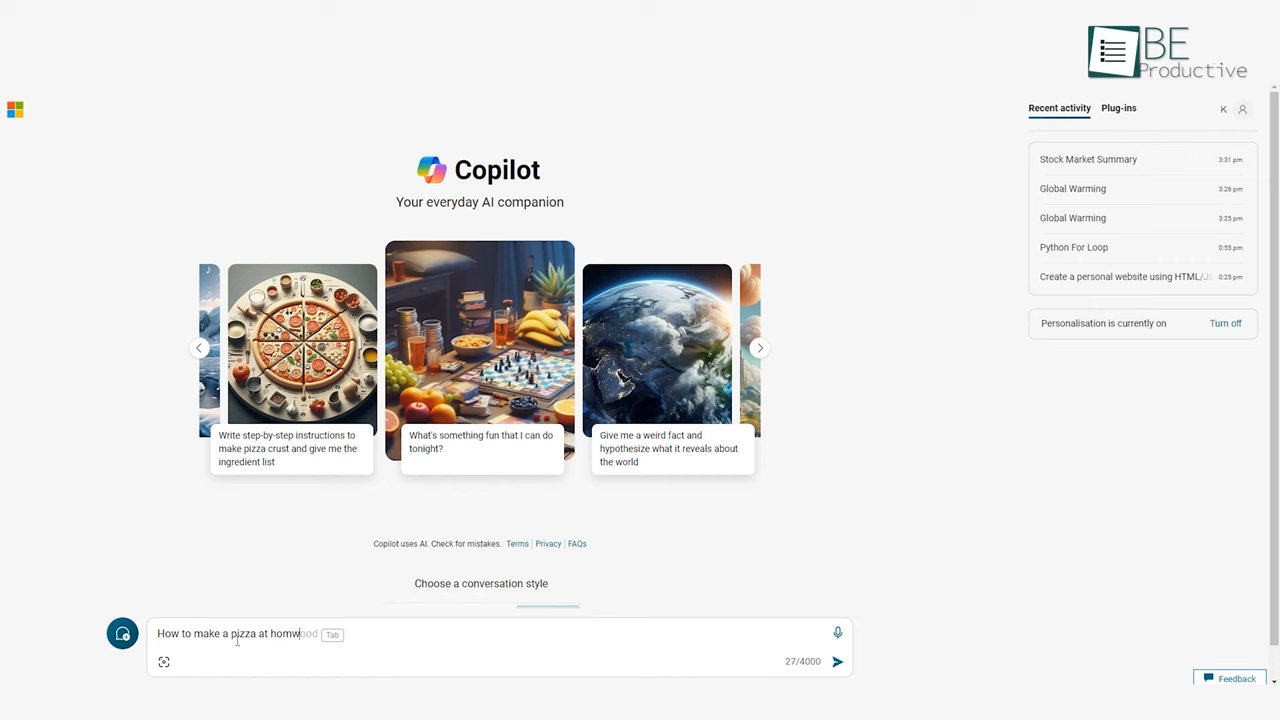
# Send 'How to make a pizza at home' to Copilot in a new chat
pyautogui.press('Return')
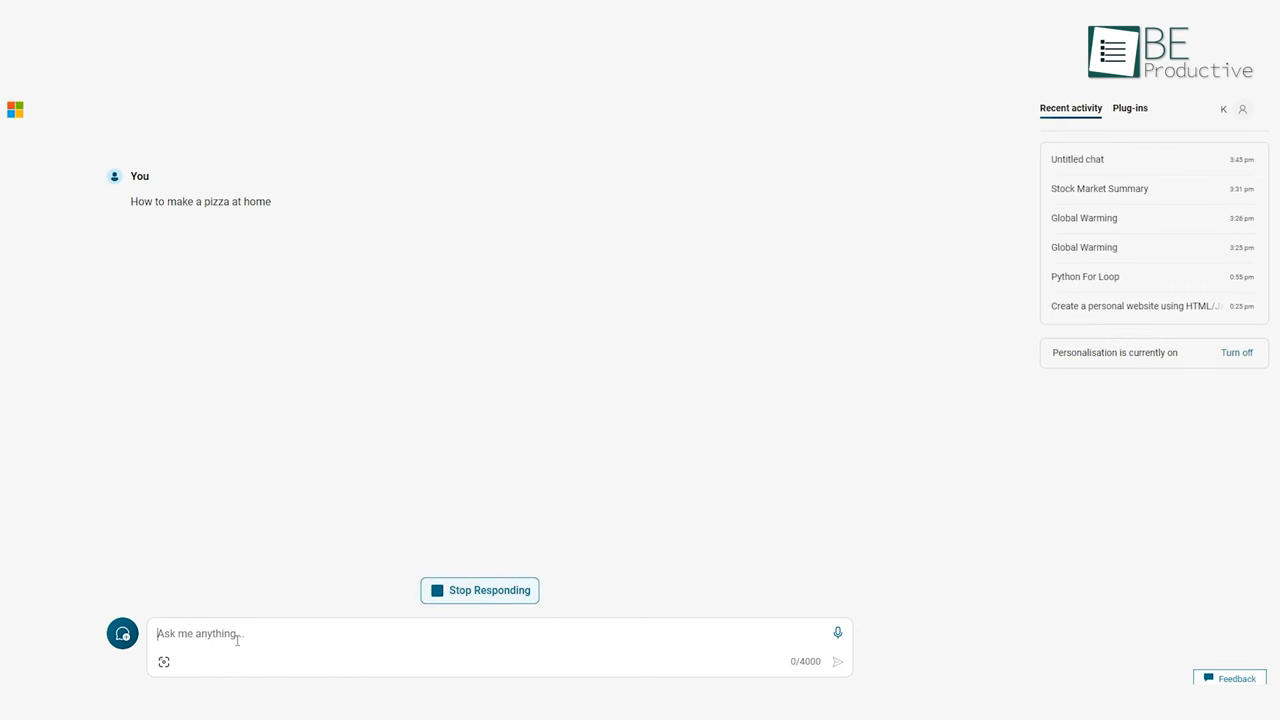